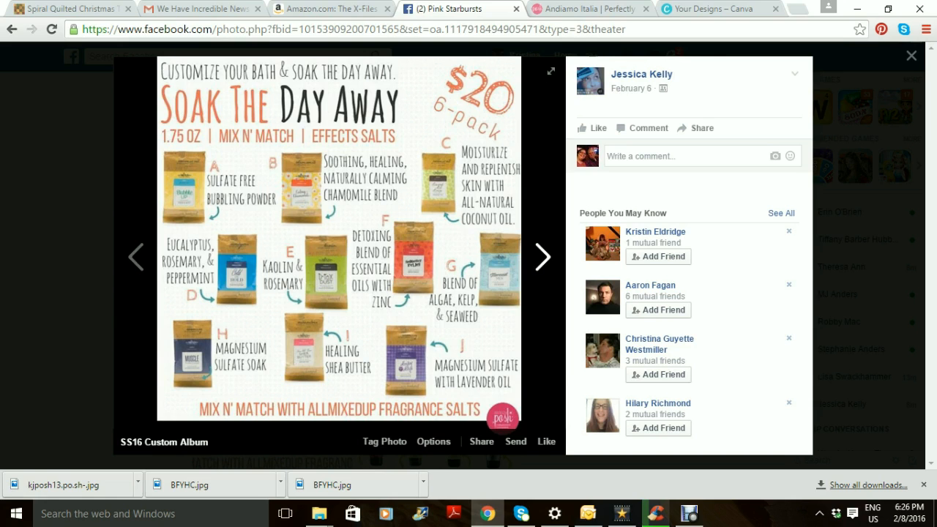
Save the Soak The Day Away effects salts image as "AMu Effects" in the Online catalog folder.
{"action": "right_click", "coordinate": [382, 247]}
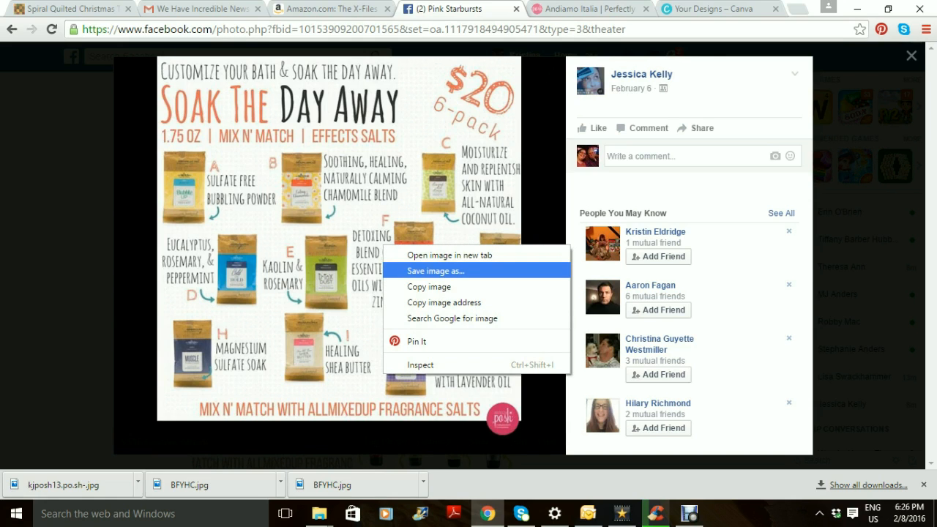
{"action": "left_click", "coordinate": [435, 271]}
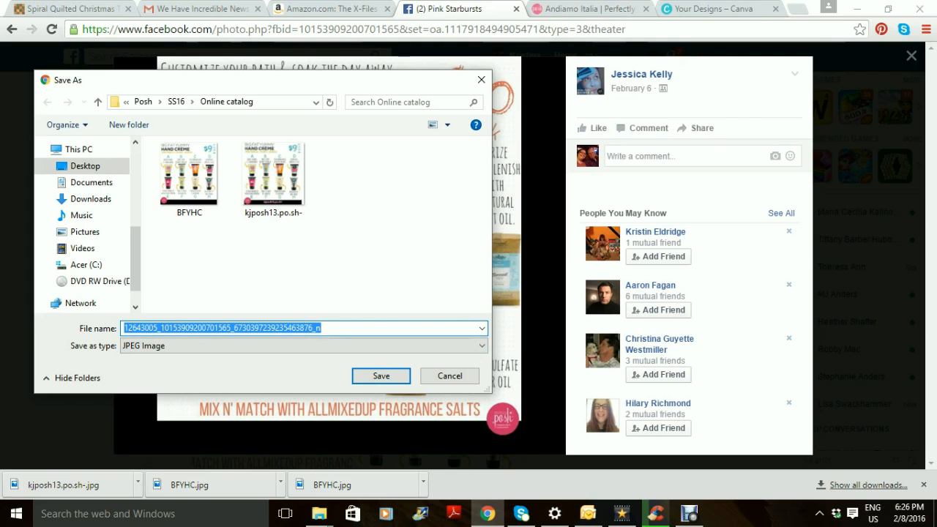
{"action": "left_click_drag", "start_coordinate": [209, 80], "coordinate": [250, 168]}
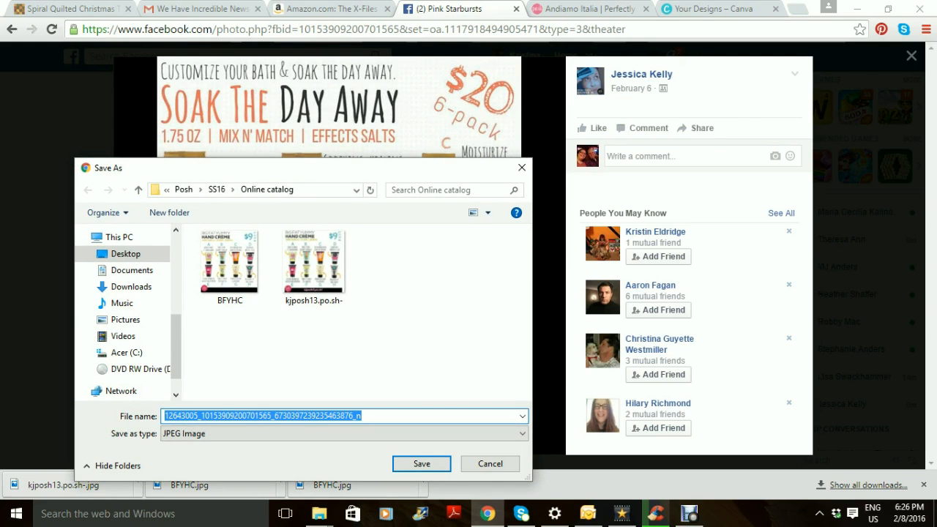
{"action": "type", "text": "AMU"}
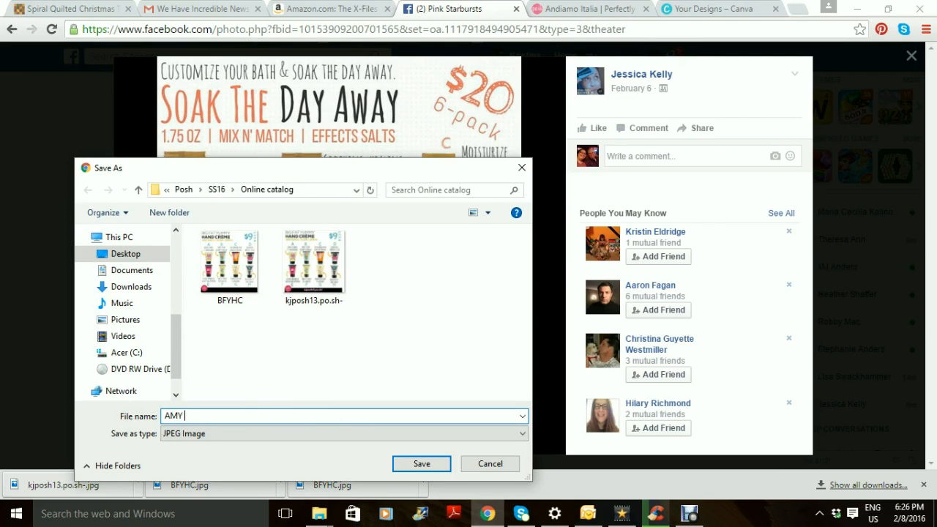
{"action": "key", "text": "BackSpace"}
{"action": "type", "text": "u Effects"}
{"action": "key", "text": "Return"}
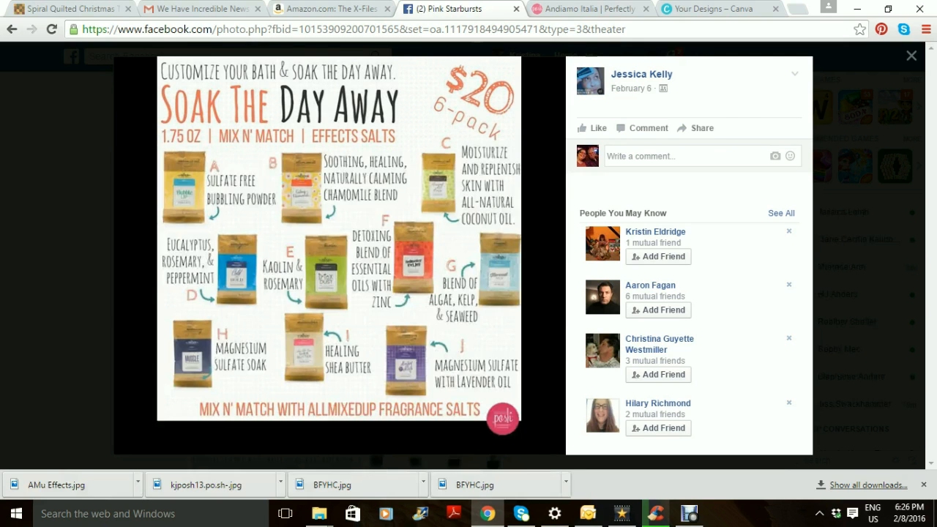
{"action": "left_click", "coordinate": [923, 485]}
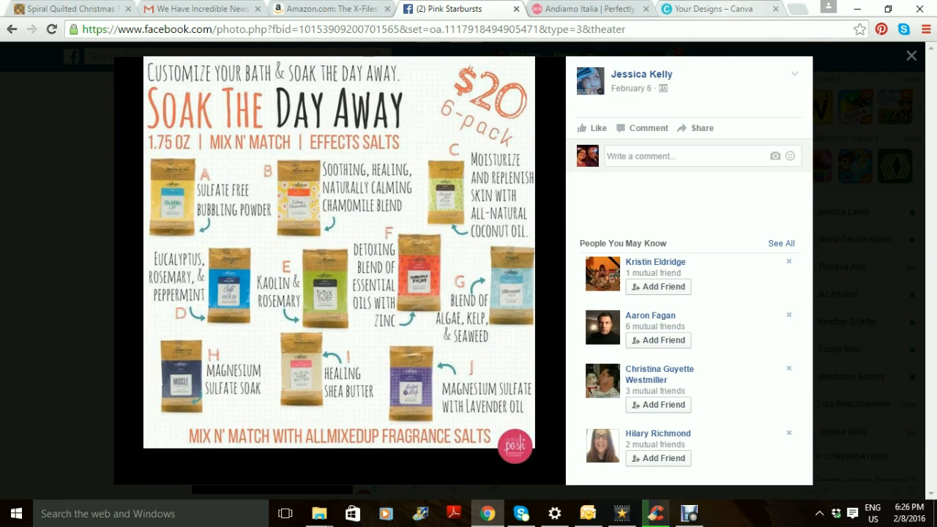
Switch to Canva and create a new 800px × 800px Social Media design.
{"action": "left_click", "coordinate": [713, 9]}
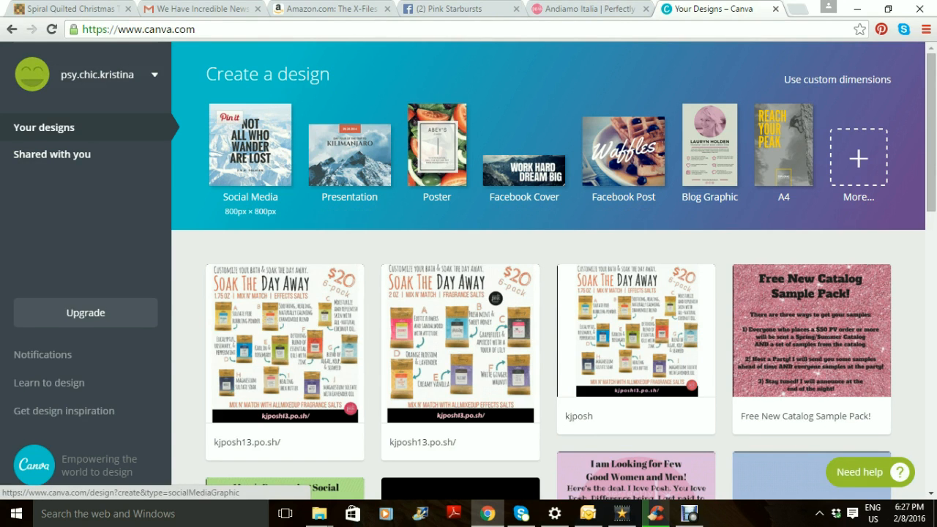
{"action": "left_click", "coordinate": [234, 132]}
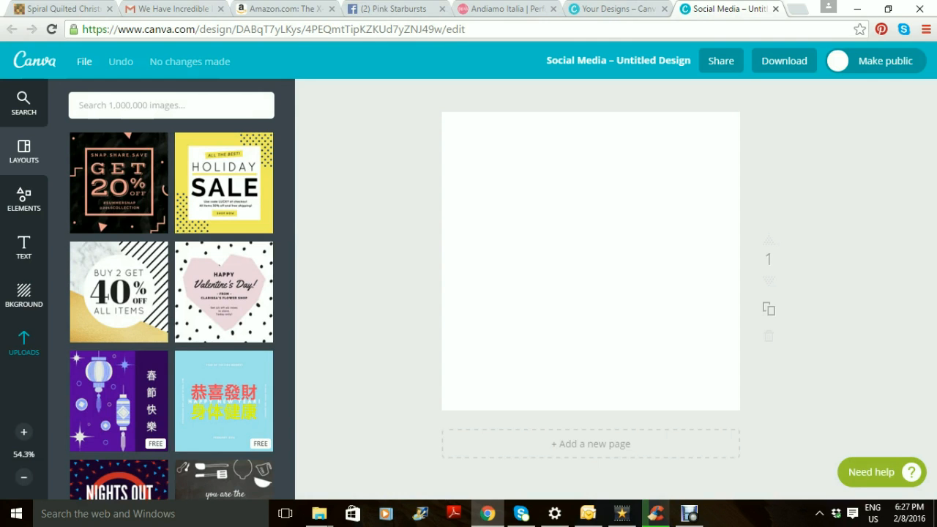
Add the uploaded Soak The Day Away effects salts image, enlarge it to the full page height and center it on the page.
{"action": "left_click", "coordinate": [23, 342]}
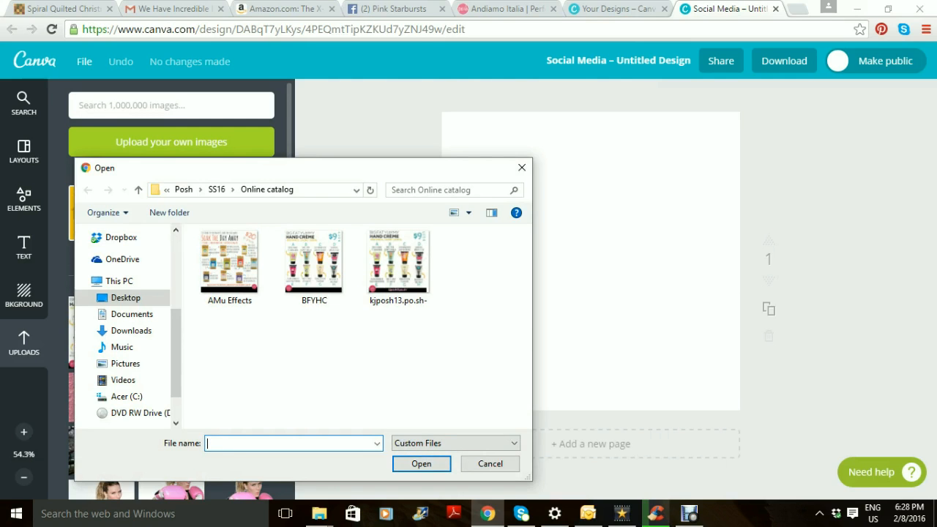
{"action": "left_click", "coordinate": [521, 167]}
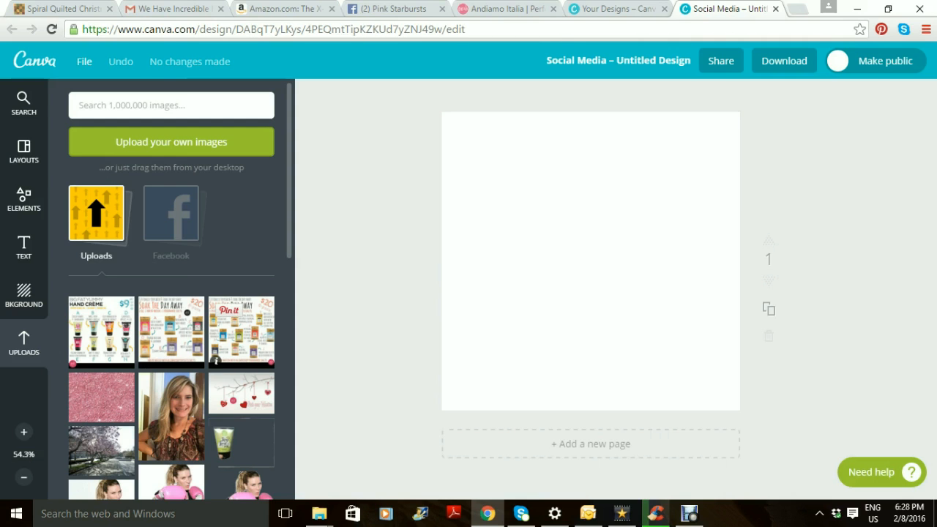
{"action": "left_click", "coordinate": [241, 330]}
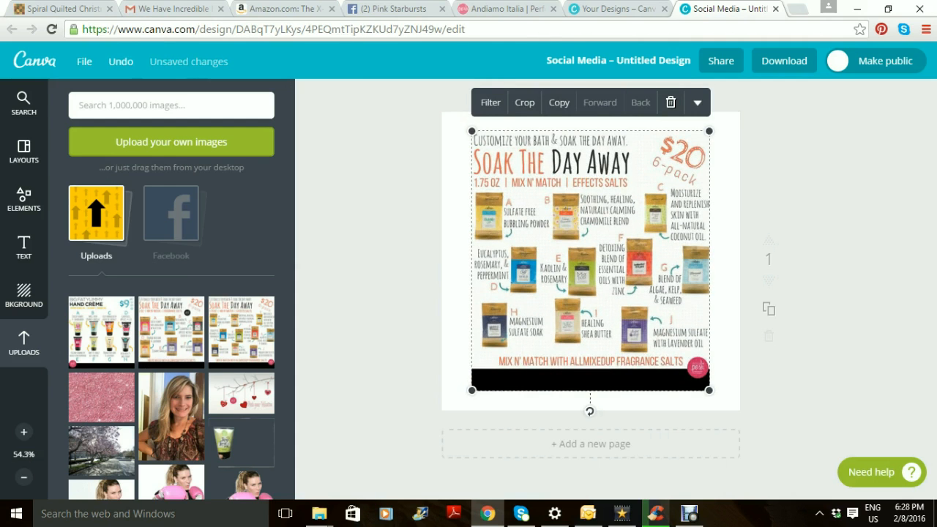
{"action": "left_click_drag", "start_coordinate": [590, 261], "coordinate": [574, 242]}
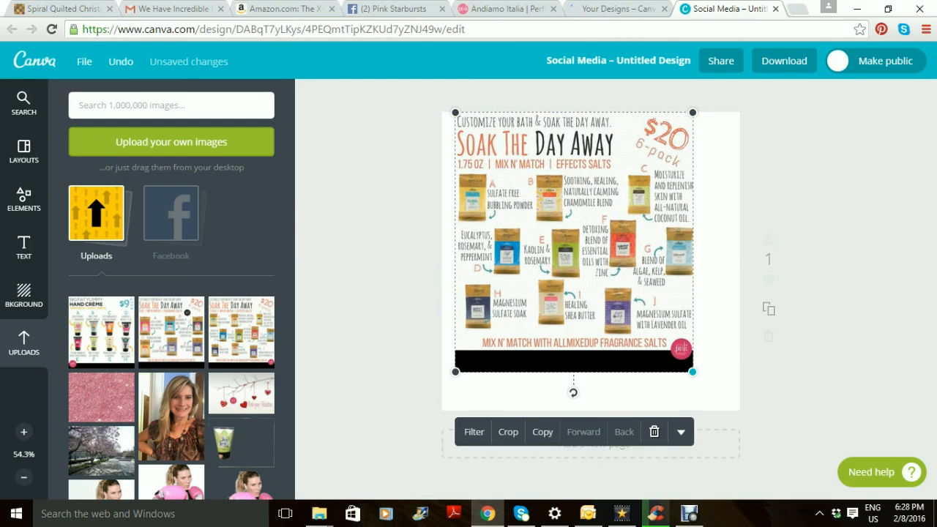
{"action": "left_click_drag", "start_coordinate": [692, 372], "coordinate": [725, 408]}
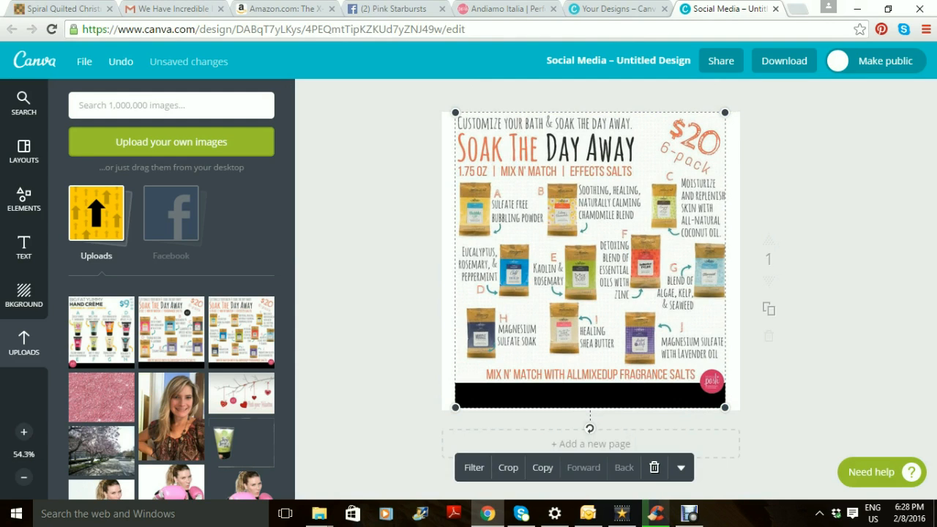
{"action": "key", "text": "Escape"}
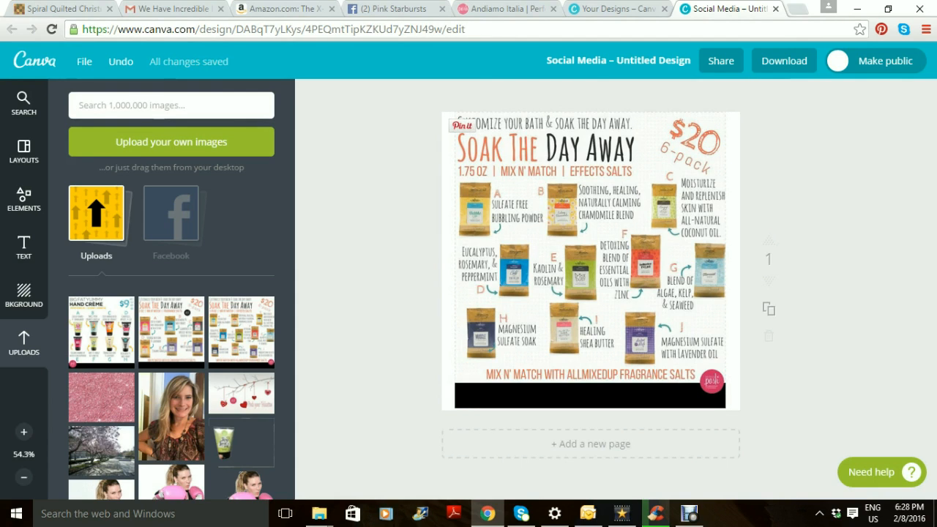
{"action": "left_click_drag", "start_coordinate": [590, 261], "coordinate": [591, 262]}
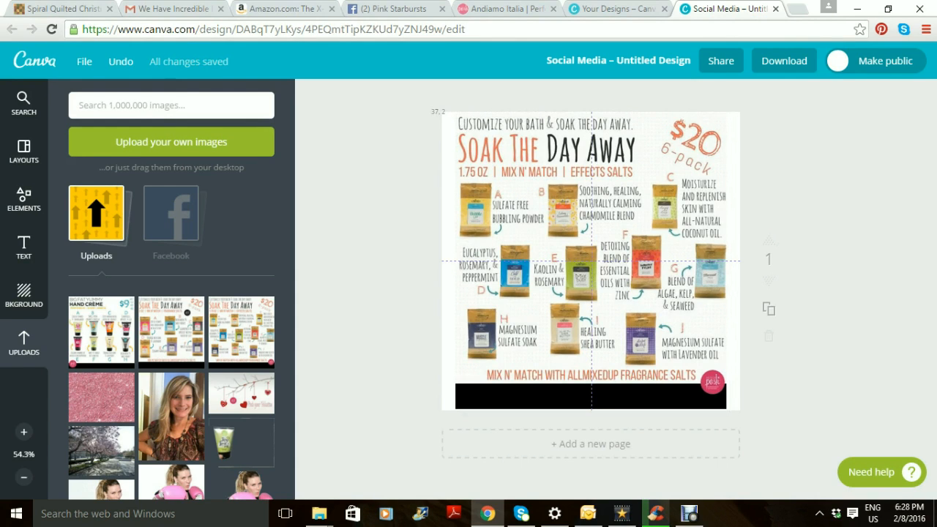
{"action": "left_click_drag", "start_coordinate": [590, 261], "coordinate": [591, 260]}
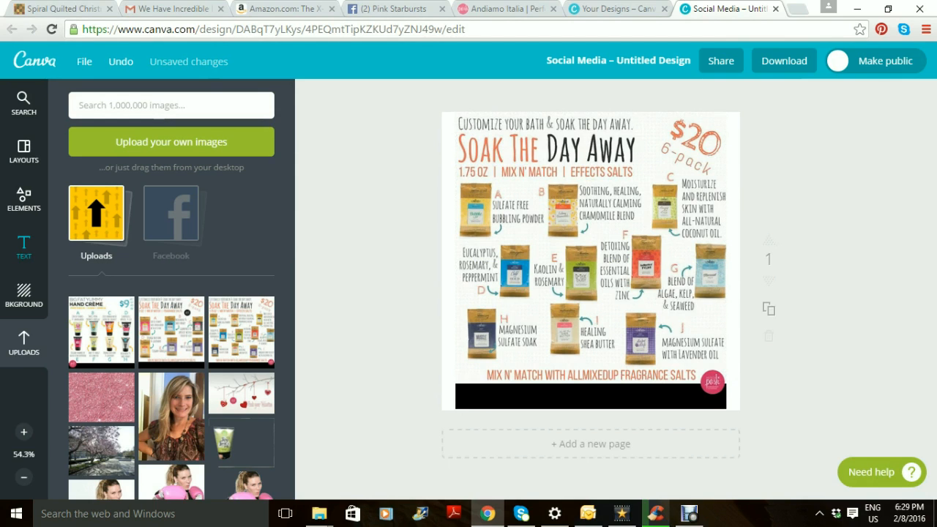
Add a body text box and place it centered on the black band below the image's product text.
{"action": "left_click", "coordinate": [23, 246]}
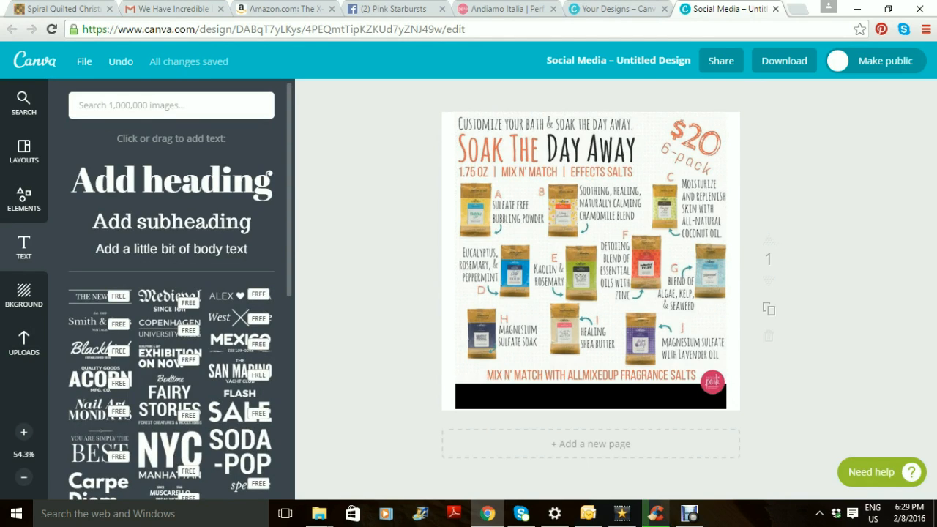
{"action": "left_click", "coordinate": [171, 249]}
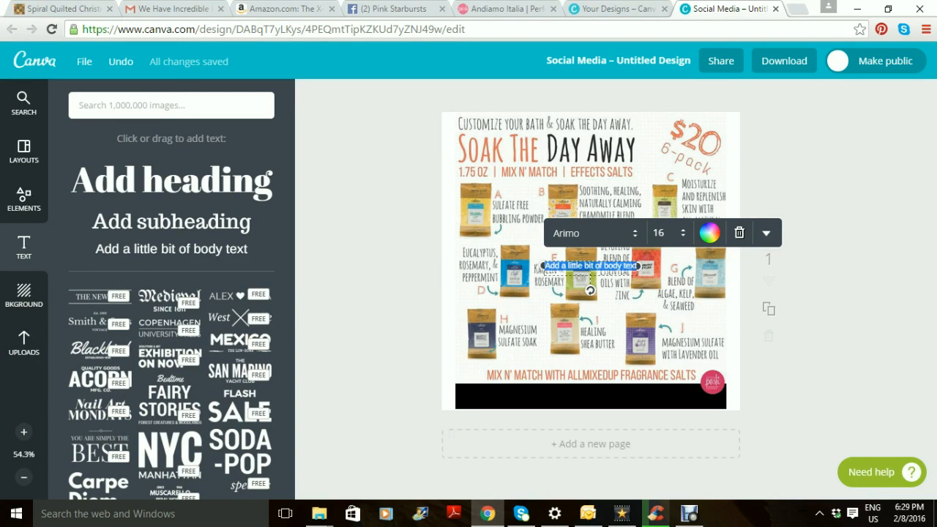
{"action": "left_click_drag", "start_coordinate": [590, 265], "coordinate": [590, 392]}
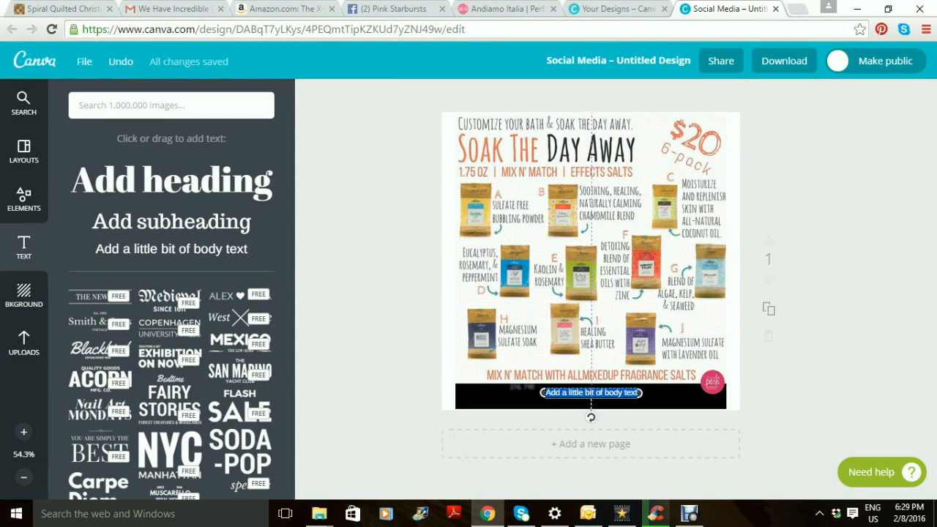
{"action": "left_click_drag", "start_coordinate": [591, 392], "coordinate": [590, 392]}
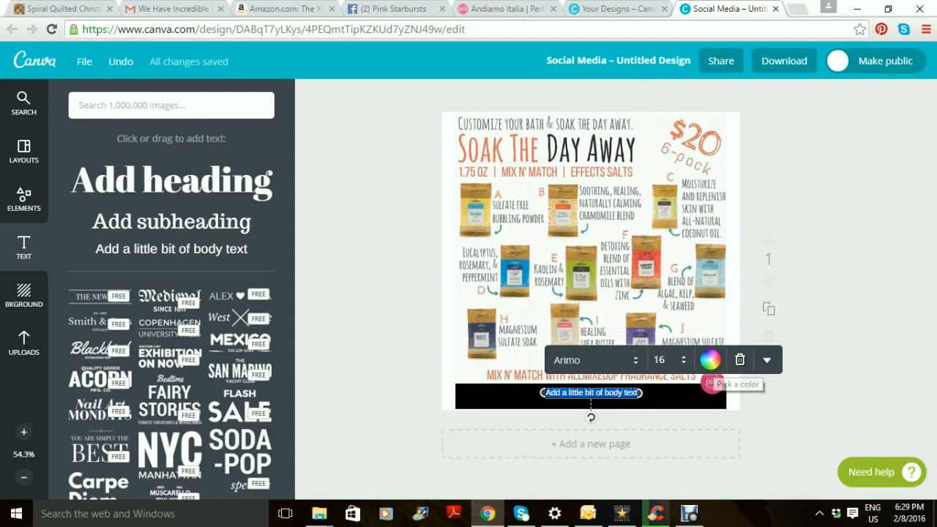
Color the body text on the black band pink with color code ff8dd2.
{"action": "left_click", "coordinate": [709, 359]}
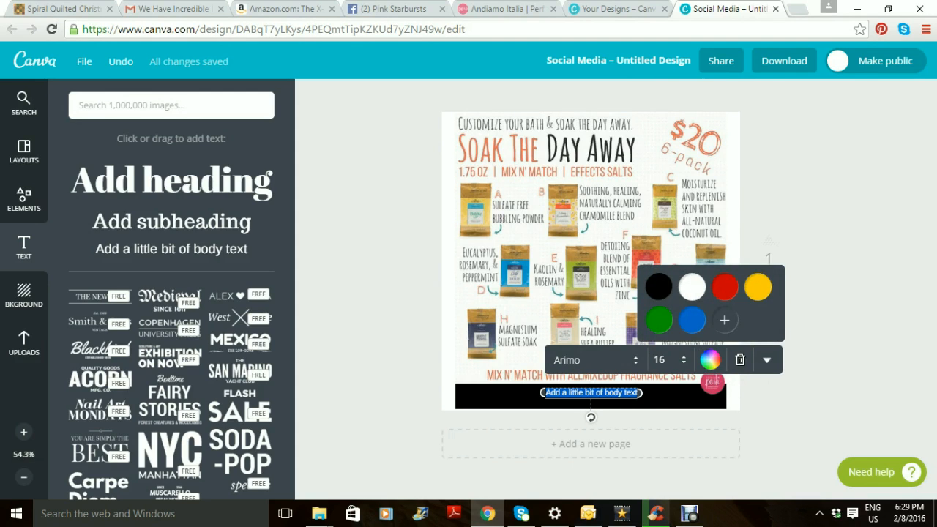
{"action": "left_click", "coordinate": [725, 320]}
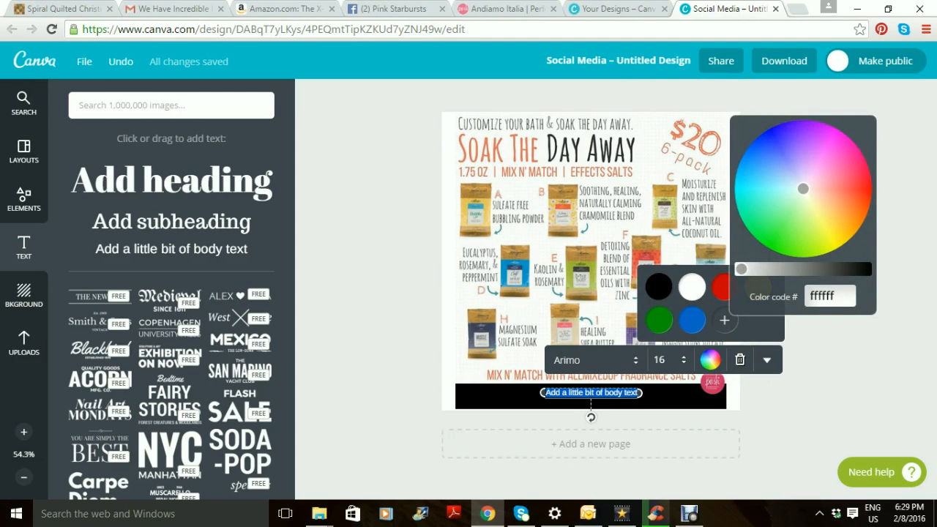
{"action": "left_click", "coordinate": [818, 177]}
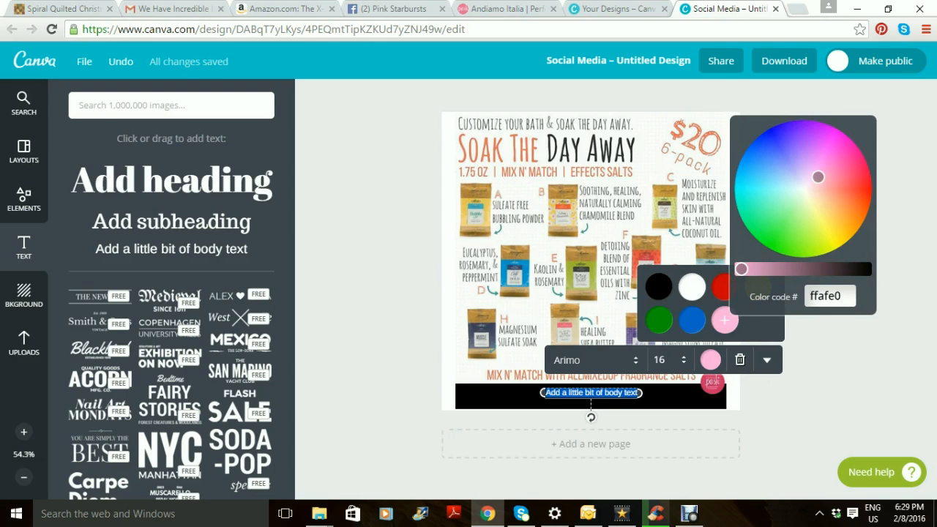
{"action": "left_click", "coordinate": [825, 172]}
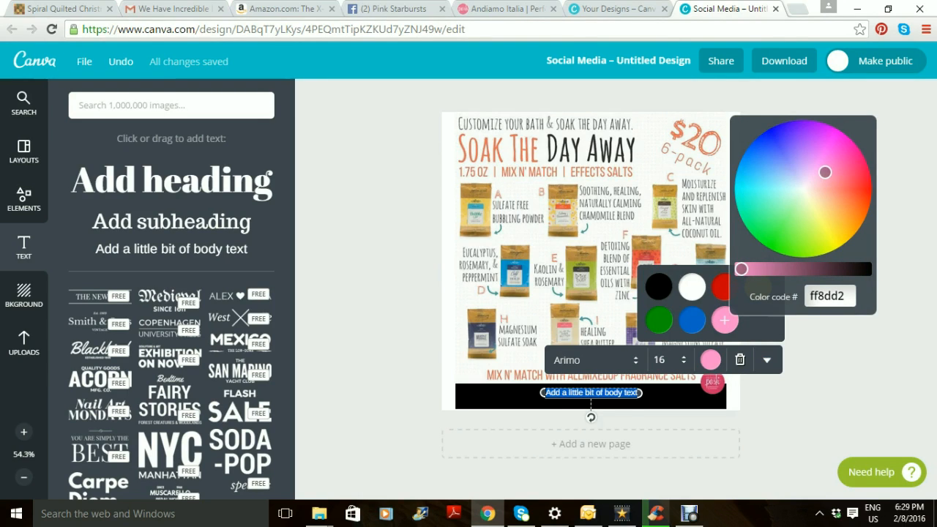
{"action": "left_click", "coordinate": [811, 406]}
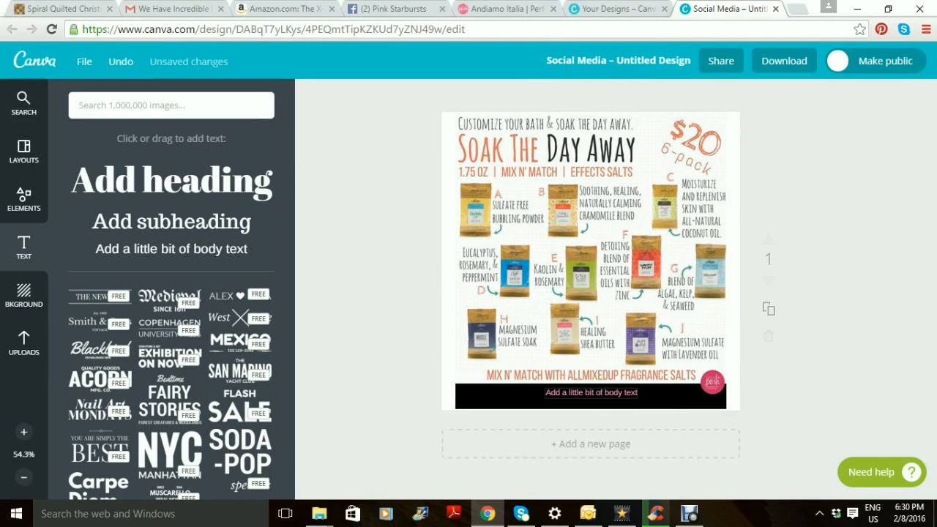
Replace the placeholder body text on the black band with "kjposh13.po.sh/".
{"action": "left_click", "coordinate": [592, 393]}
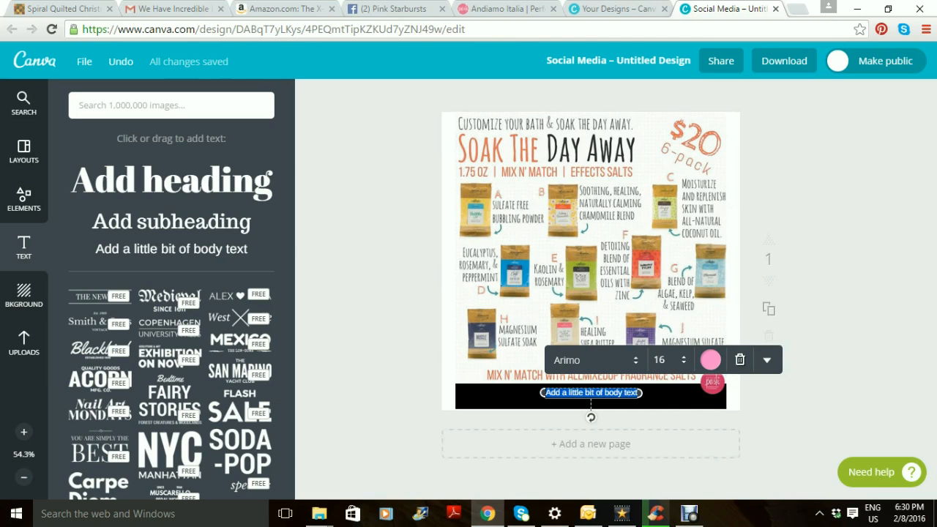
{"action": "type", "text": "kjposh13.po.sh/"}
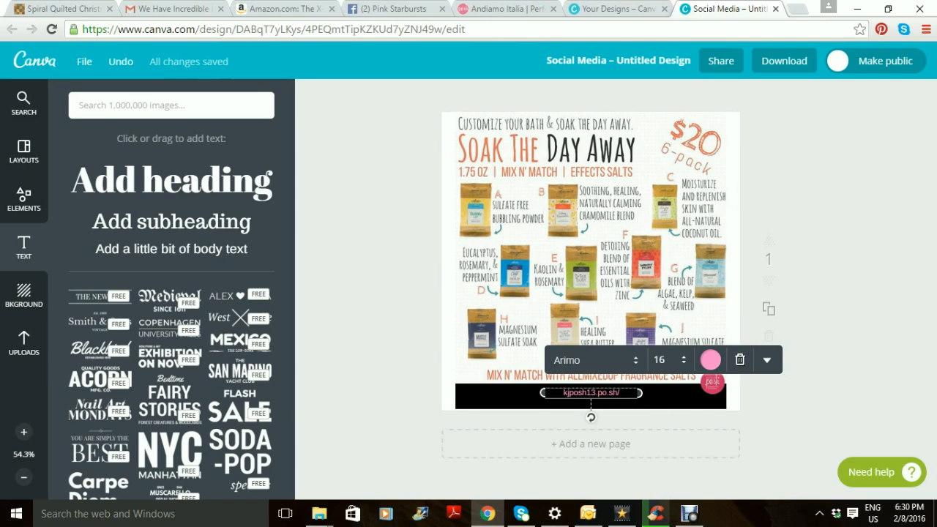
{"action": "key", "text": "Escape"}
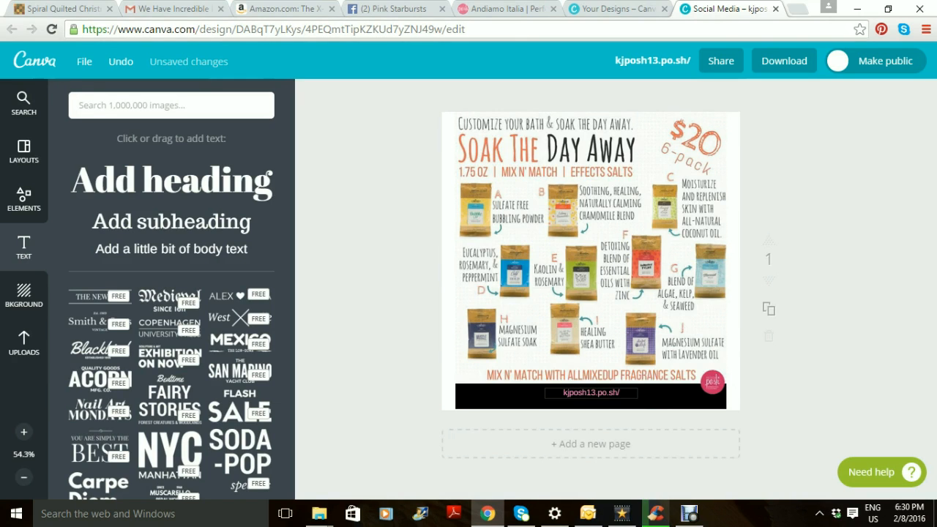
Set the font size of the whole web address on the black band to 24.
{"action": "double_click", "coordinate": [591, 392]}
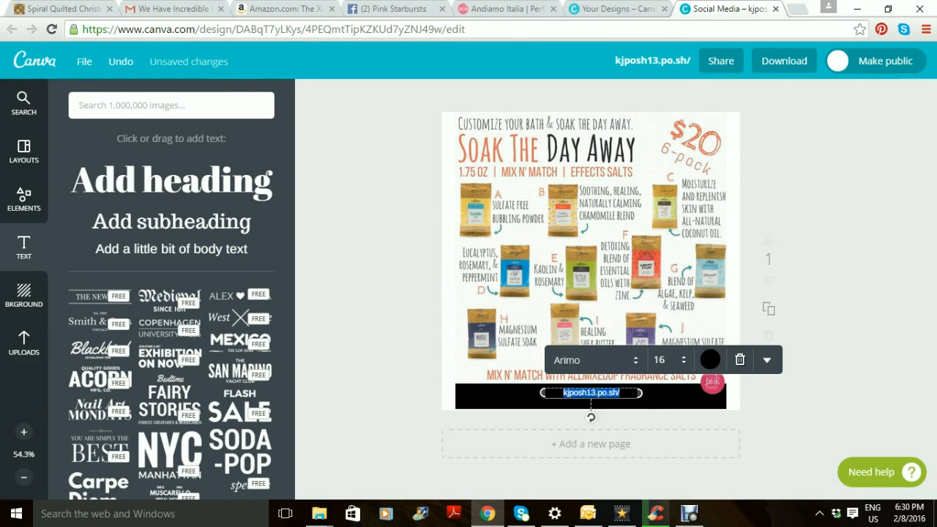
{"action": "key", "text": "Escape"}
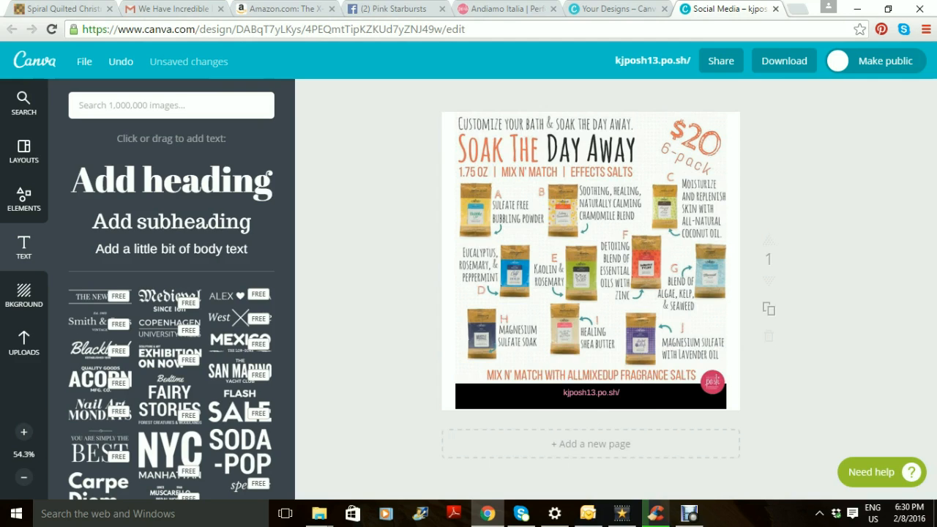
{"action": "left_click", "coordinate": [592, 393]}
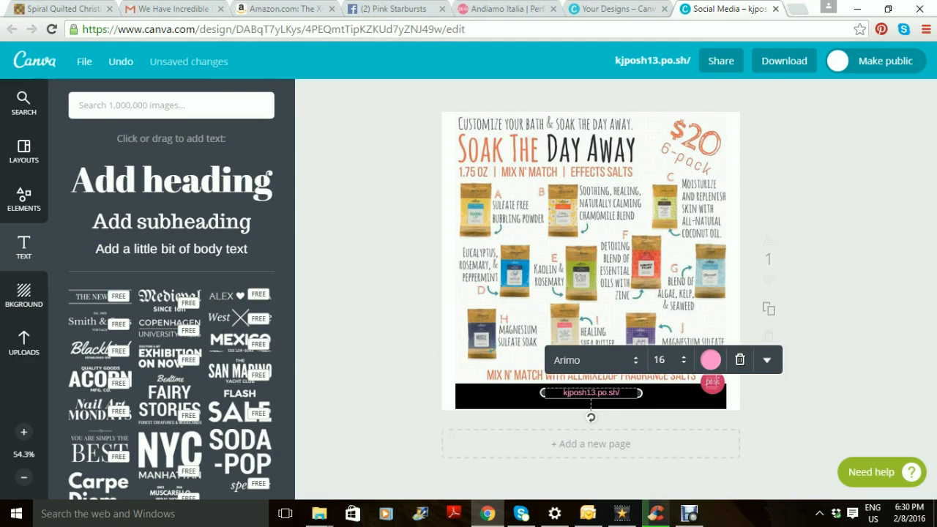
{"action": "key", "text": "ctrl+a"}
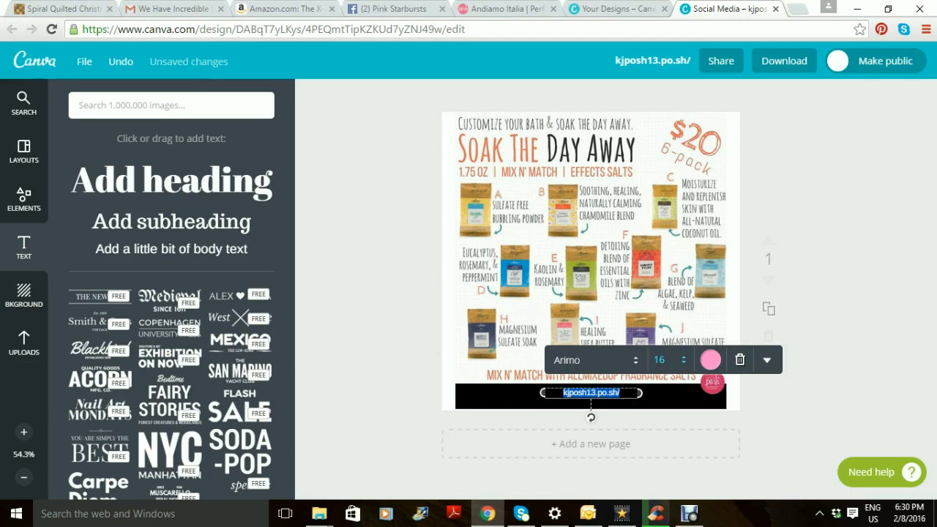
{"action": "left_click", "coordinate": [661, 359]}
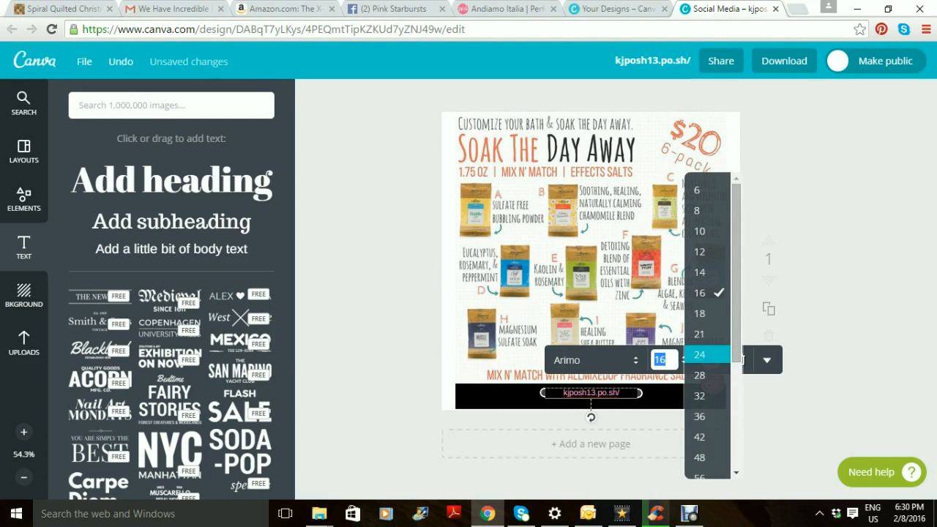
{"action": "left_click", "coordinate": [701, 354]}
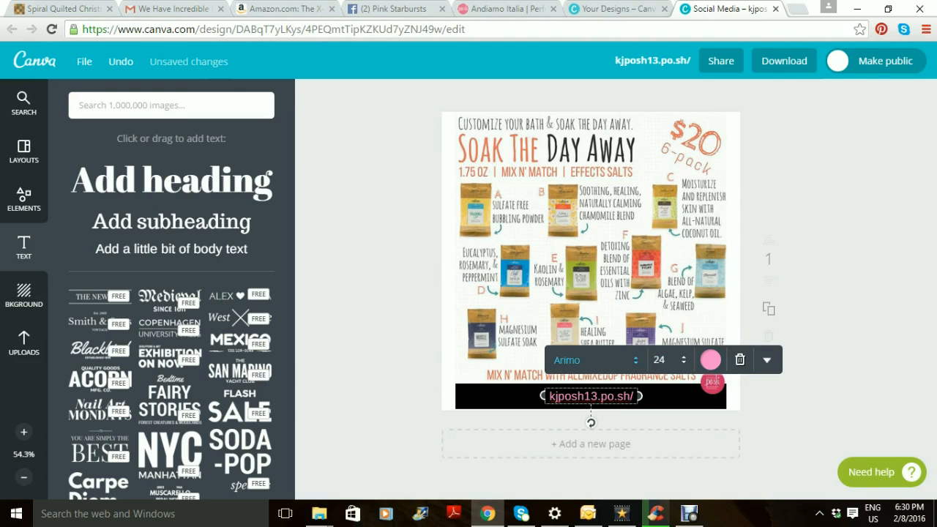
Change the font of the whole web address on the black band to Carter One.
{"action": "double_click", "coordinate": [607, 396]}
{"action": "triple_click", "coordinate": [607, 395]}
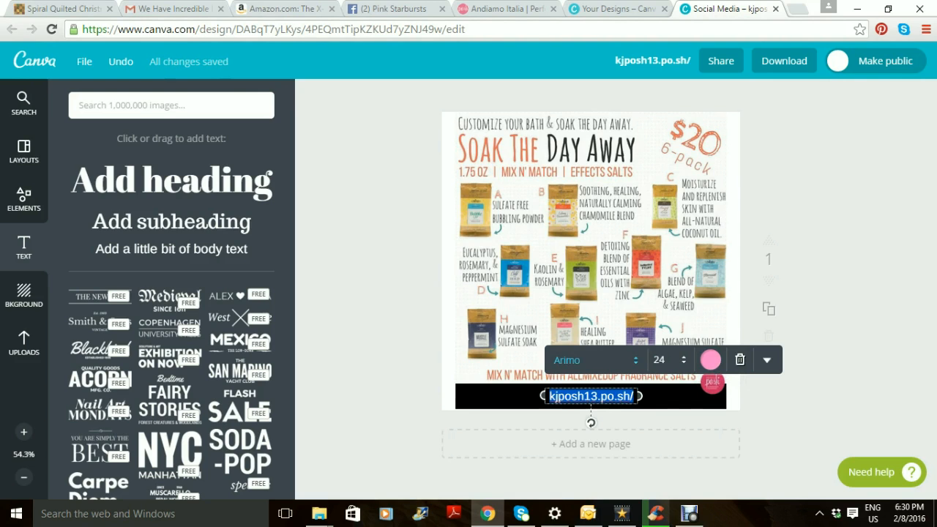
{"action": "left_click", "coordinate": [578, 359]}
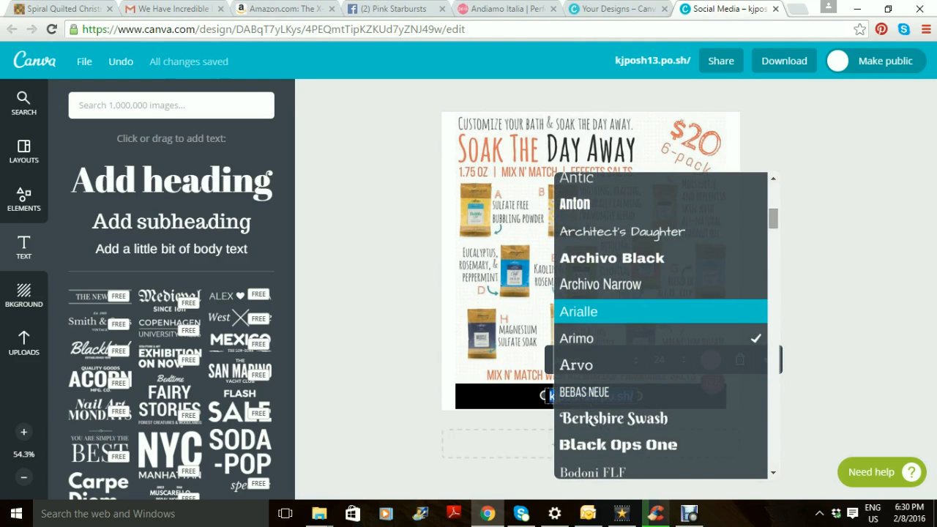
{"action": "scroll", "coordinate": [661, 326], "scroll_direction": "down", "scroll_amount": 2}
{"action": "scroll", "coordinate": [660, 325], "scroll_direction": "down", "scroll_amount": 2}
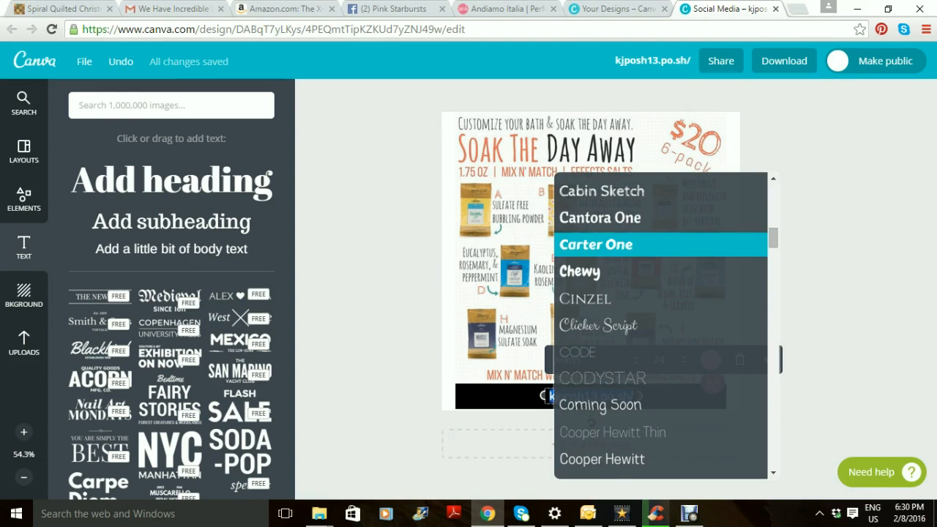
{"action": "left_click", "coordinate": [595, 244]}
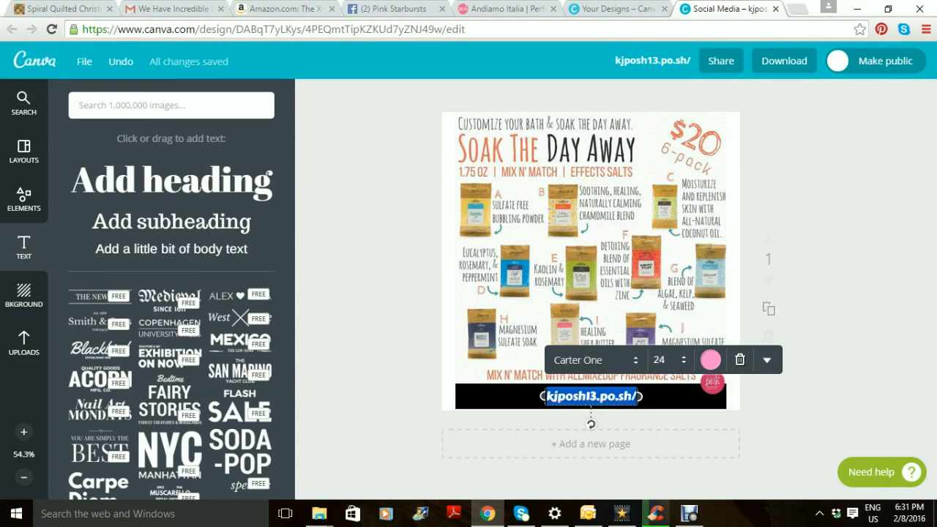
{"action": "key", "text": "Escape"}
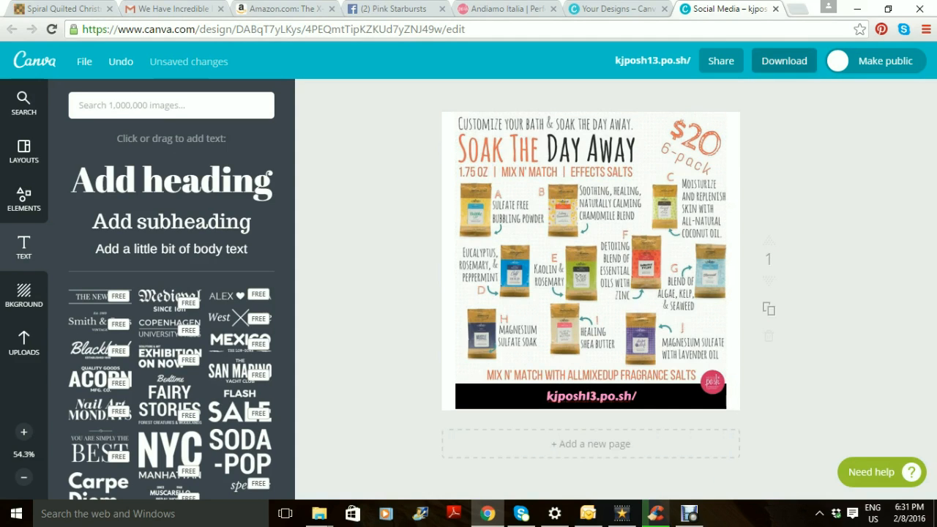
Download the finished design as a JPG image for web and dismiss the download dialog.
{"action": "left_click", "coordinate": [784, 60]}
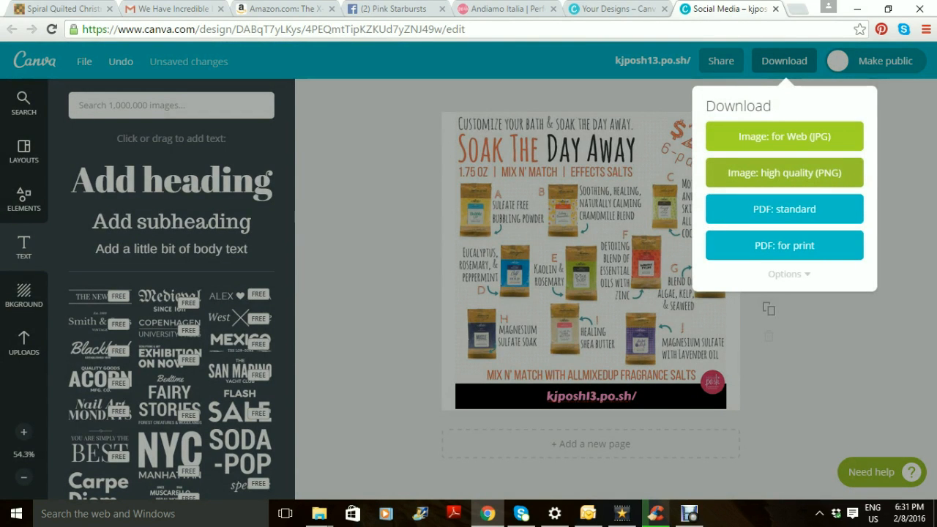
{"action": "left_click", "coordinate": [784, 137]}
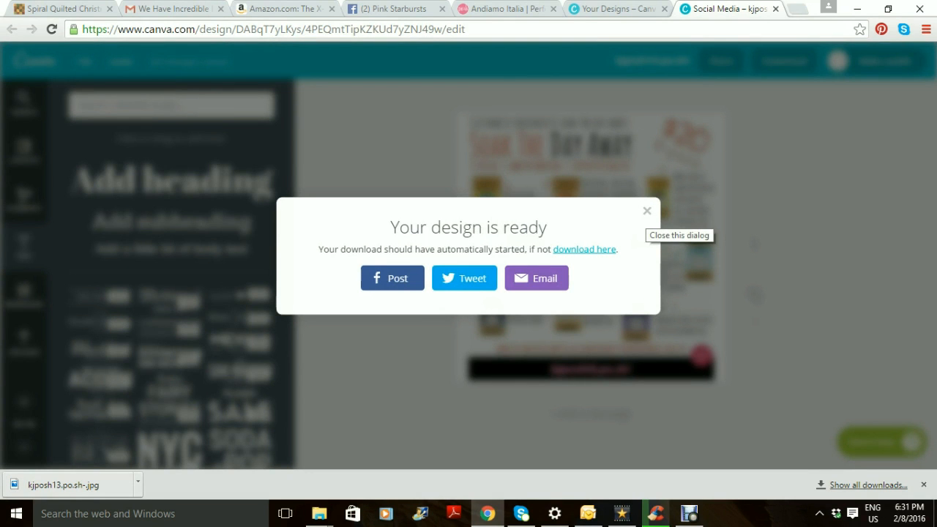
{"action": "left_click", "coordinate": [646, 212]}
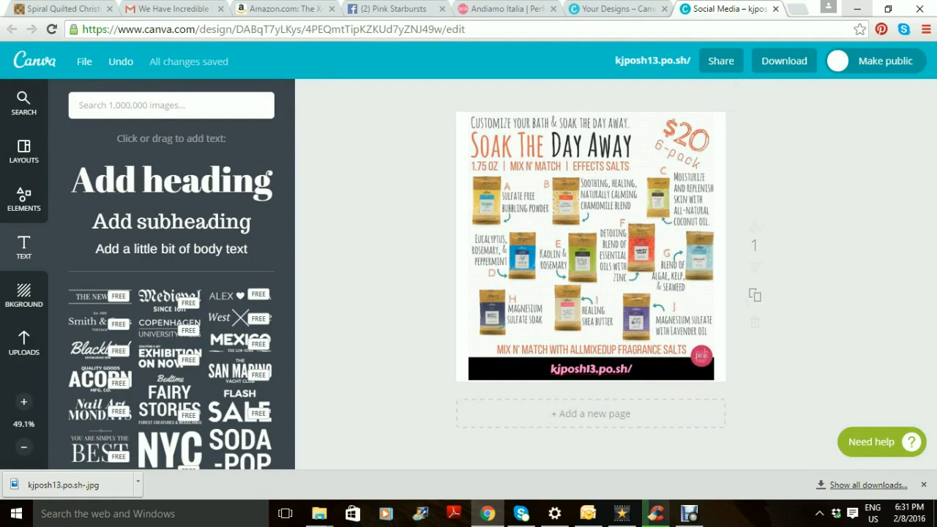
Switch to File Explorer and move kjposh13.po.sh-.jpg from Downloads into the Online catalog folder, replacing the existing file of that name.
{"action": "left_click", "coordinate": [857, 9]}
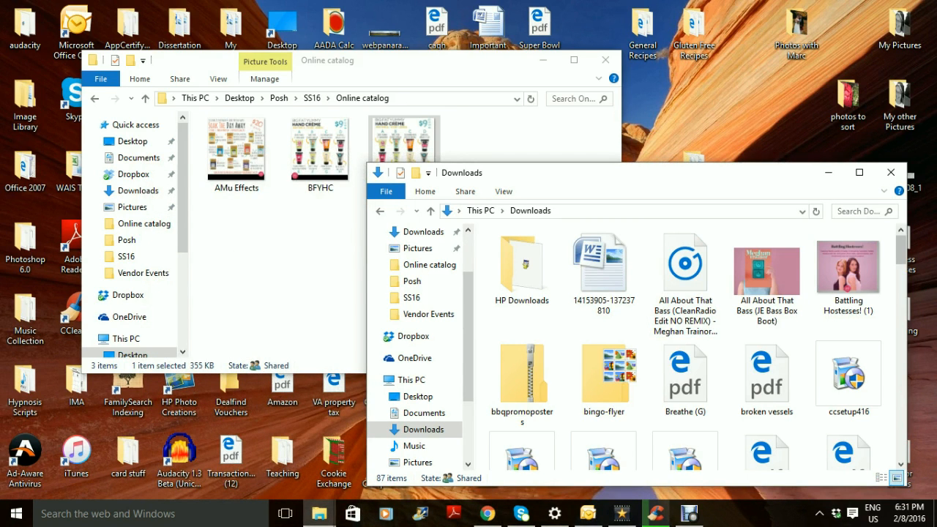
{"action": "scroll", "coordinate": [692, 344], "scroll_direction": "down", "scroll_amount": 3}
{"action": "scroll", "coordinate": [849, 368], "scroll_direction": "down", "scroll_amount": 3}
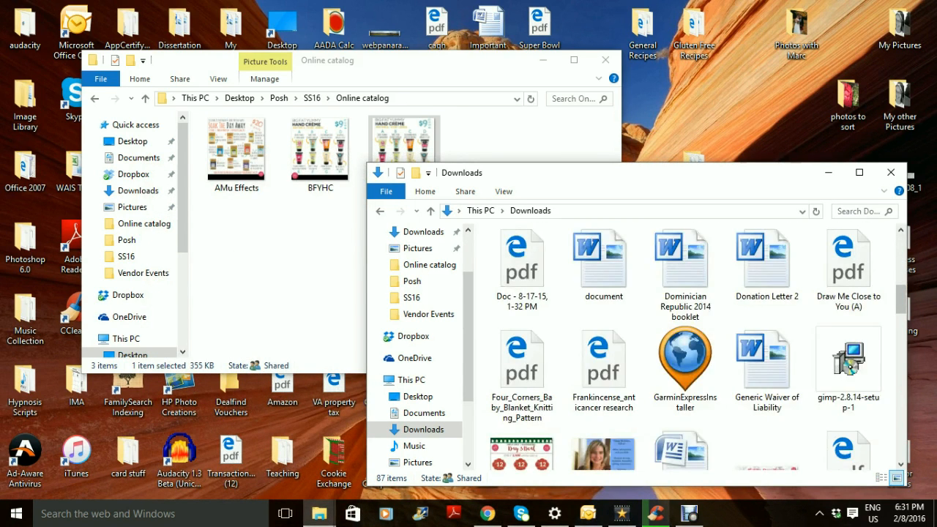
{"action": "scroll", "coordinate": [849, 367], "scroll_direction": "down", "scroll_amount": 3}
{"action": "scroll", "coordinate": [849, 367], "scroll_direction": "down", "scroll_amount": 3}
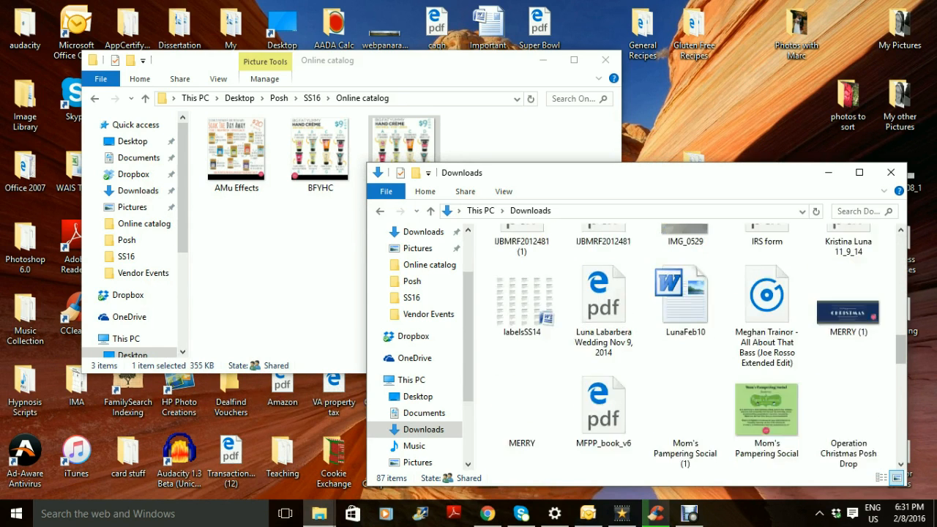
{"action": "scroll", "coordinate": [849, 368], "scroll_direction": "down", "scroll_amount": 3}
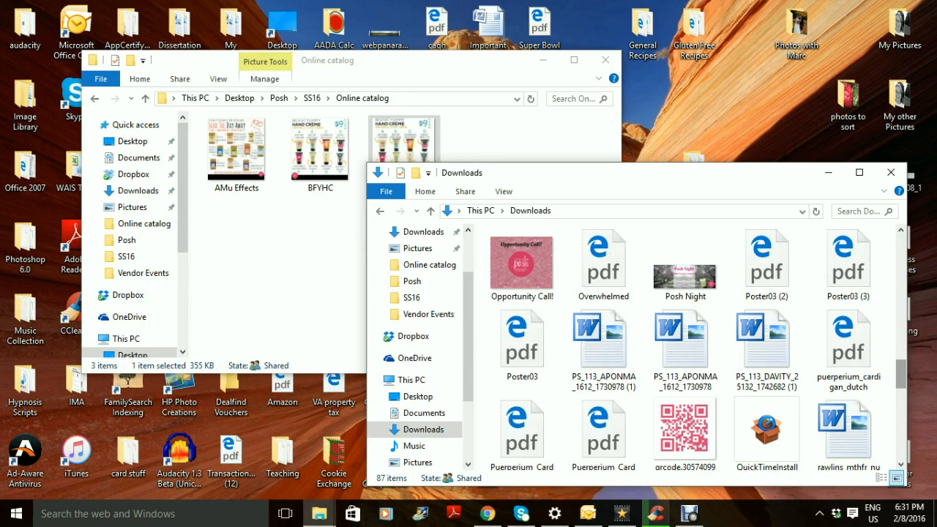
{"action": "scroll", "coordinate": [849, 367], "scroll_direction": "up", "scroll_amount": 5}
{"action": "scroll", "coordinate": [761, 366], "scroll_direction": "up", "scroll_amount": 10}
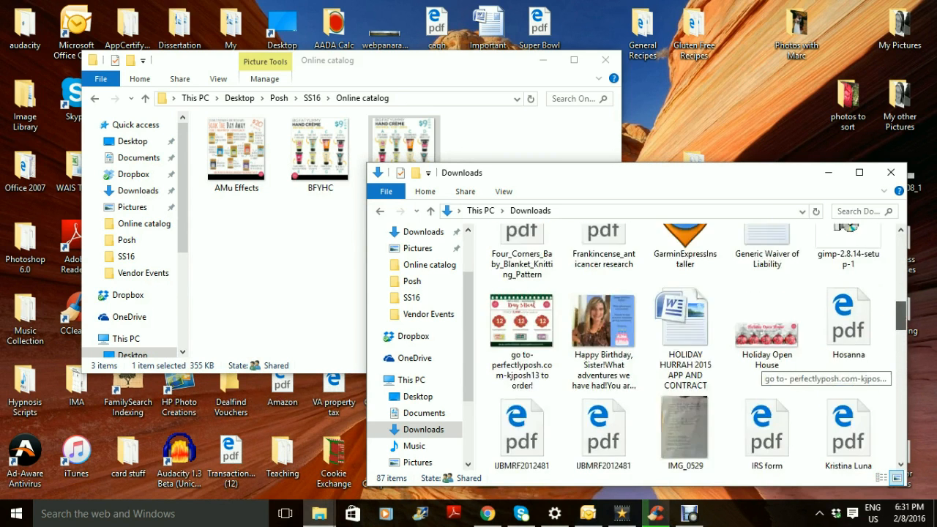
{"action": "scroll", "coordinate": [765, 359], "scroll_direction": "up", "scroll_amount": 4}
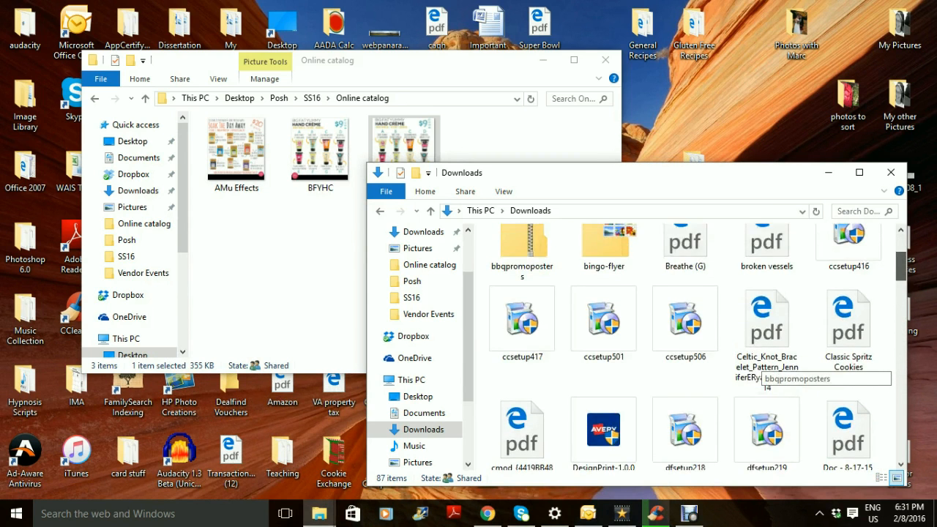
{"action": "scroll", "coordinate": [764, 359], "scroll_direction": "down", "scroll_amount": 1}
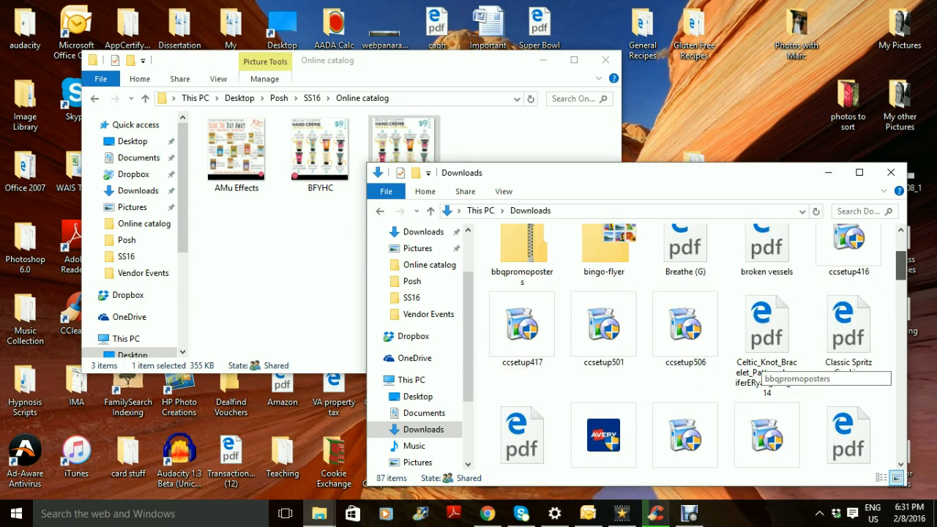
{"action": "scroll", "coordinate": [761, 369], "scroll_direction": "down", "scroll_amount": 5}
{"action": "scroll", "coordinate": [761, 369], "scroll_direction": "down", "scroll_amount": 6}
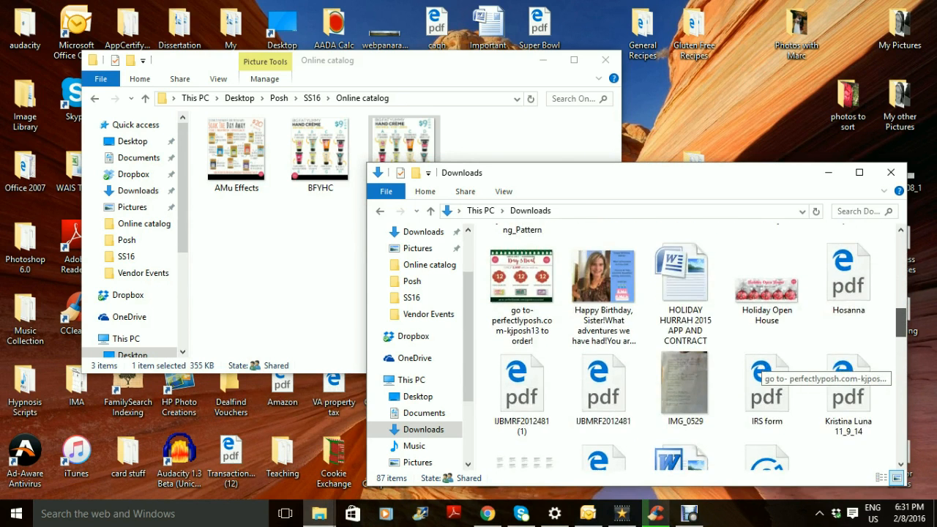
{"action": "scroll", "coordinate": [761, 369], "scroll_direction": "down", "scroll_amount": 6}
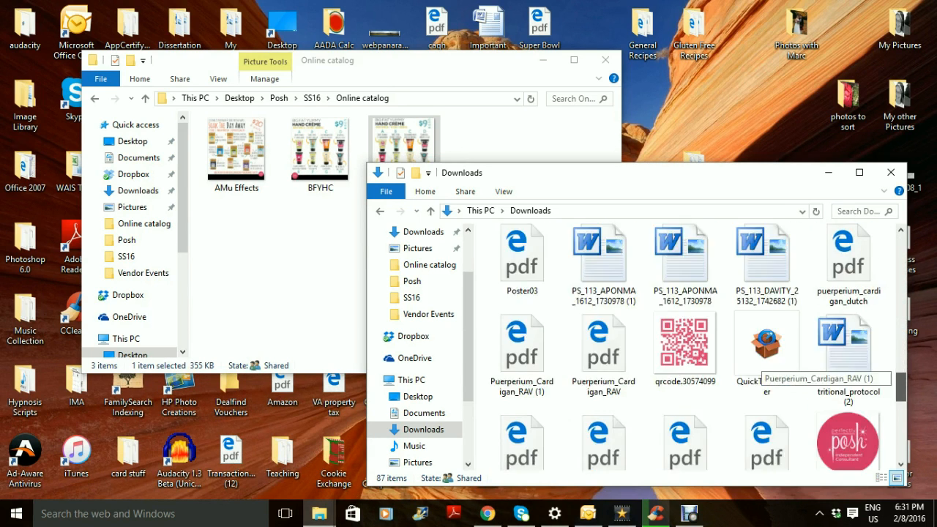
{"action": "scroll", "coordinate": [761, 369], "scroll_direction": "down", "scroll_amount": 2}
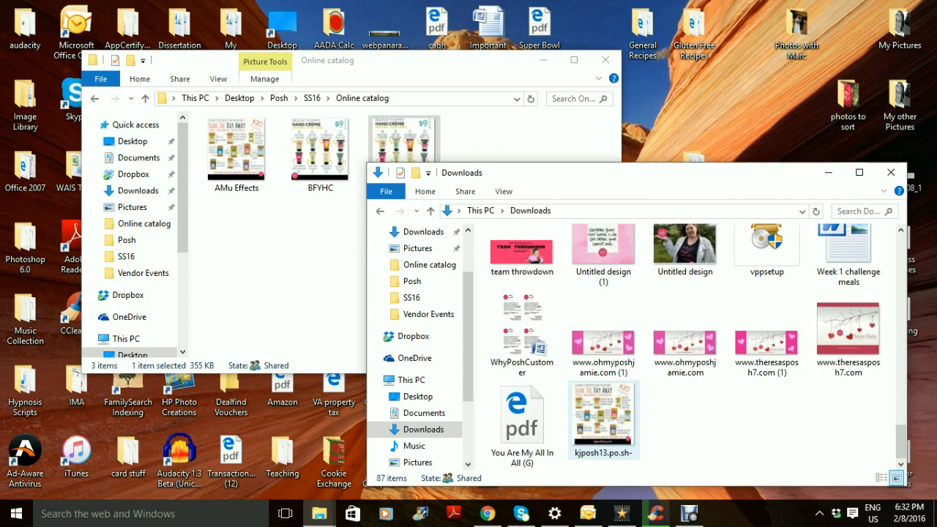
{"action": "left_click", "coordinate": [603, 413]}
{"action": "left_click_drag", "start_coordinate": [603, 413], "coordinate": [252, 269]}
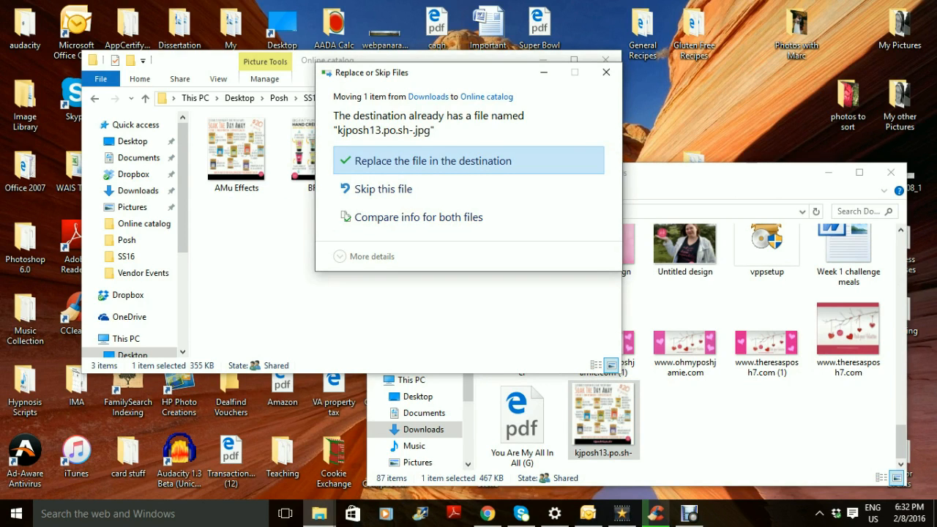
{"action": "left_click", "coordinate": [432, 161]}
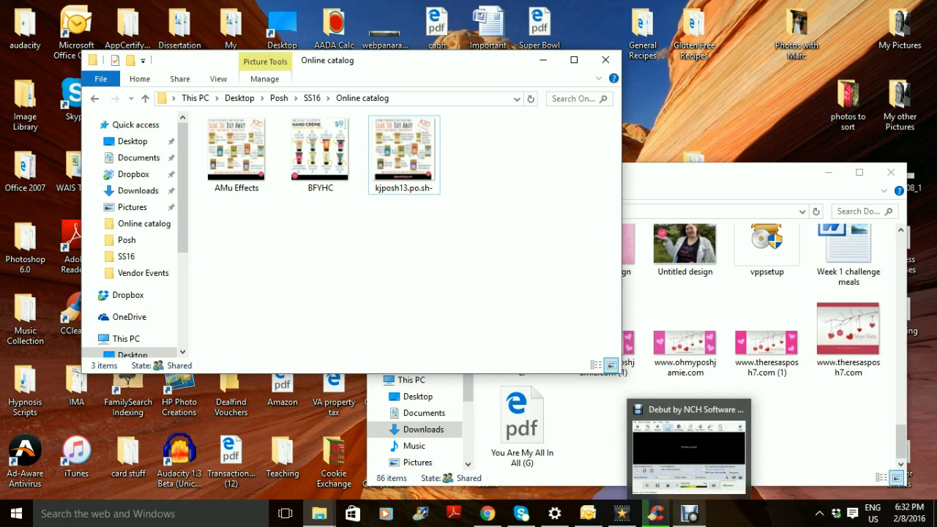
{"action": "left_click", "coordinate": [689, 514]}
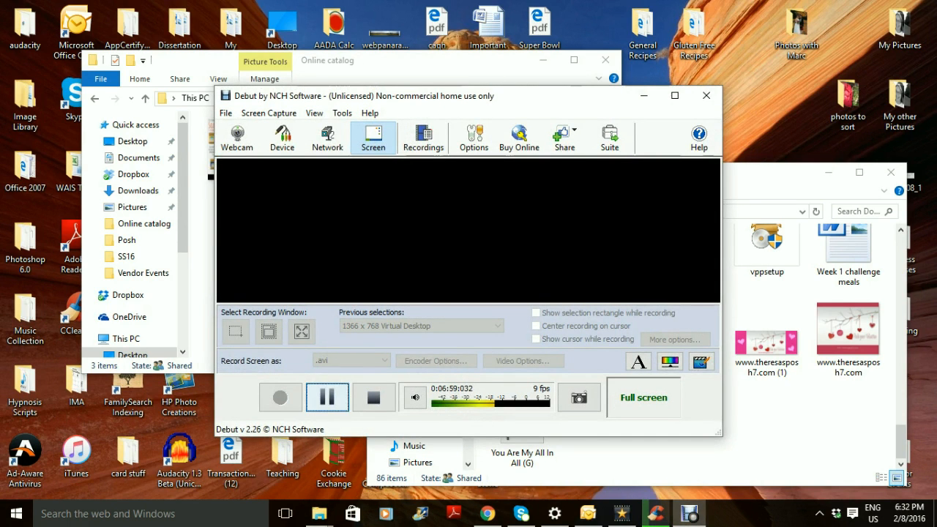